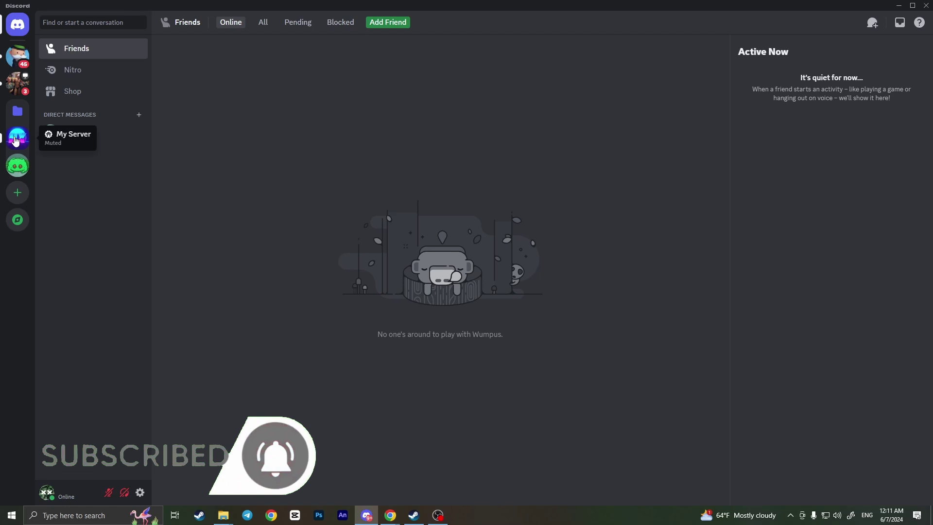
click(23, 136)
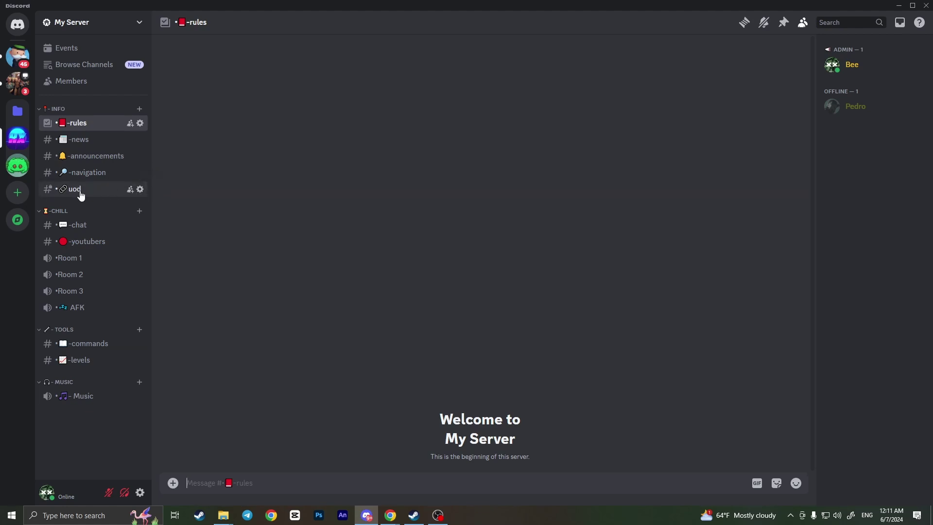
In the uod channel's settings, replace the name with hello-world and select its hyphen
click(141, 189)
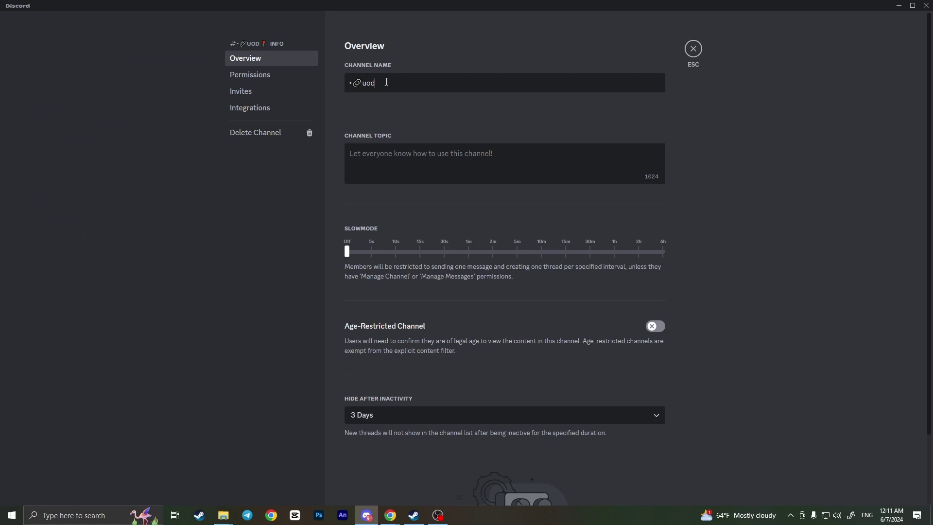
key(BackSpace)
key(BackSpace)
key(BackSpace)
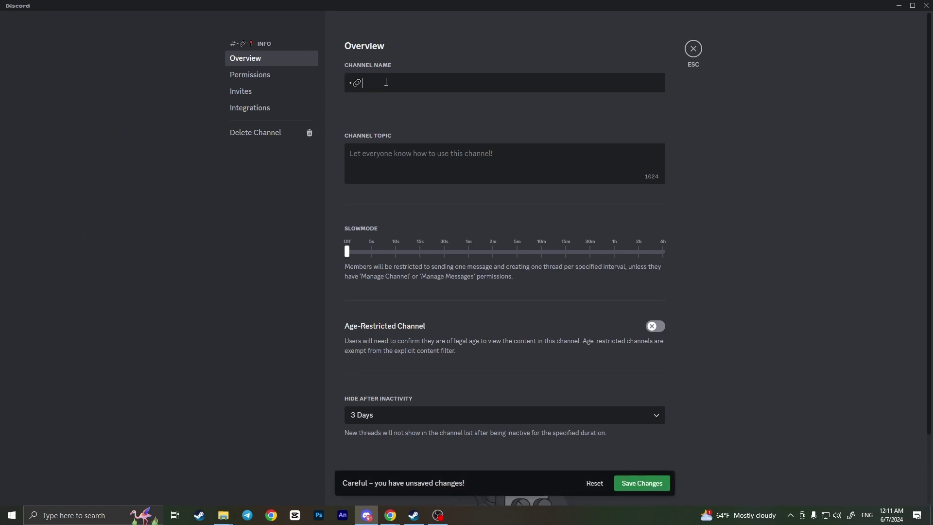
text(he)
text(llo)
text(-)
text(world)
double_click(382, 82)
Remove the hyphen and paste a space so the name reads 'hello world'
key(BackSpace)
right_click(379, 83)
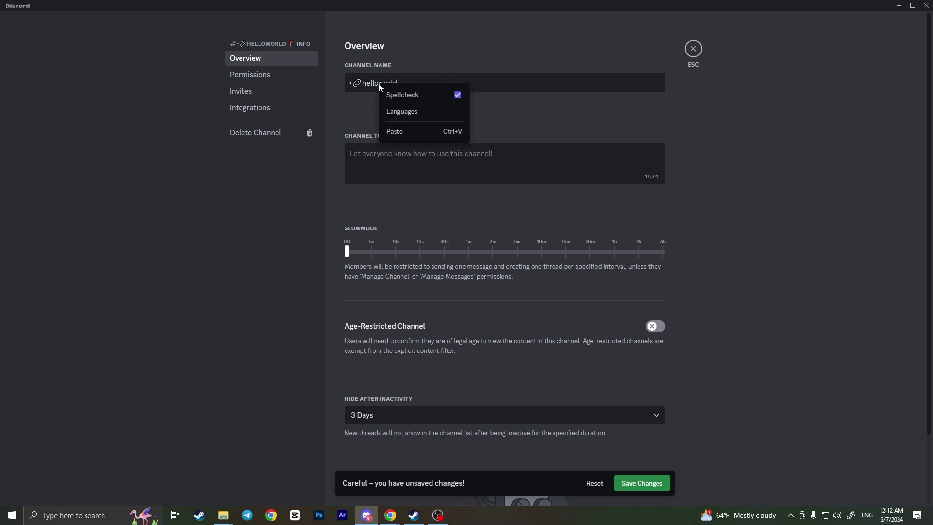
click(380, 90)
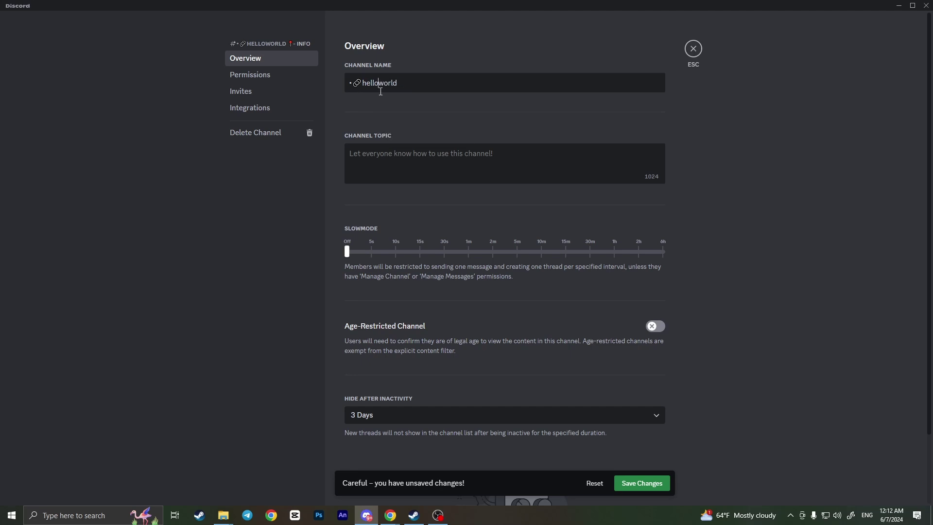
key(ctrl+v)
double_click(380, 83)
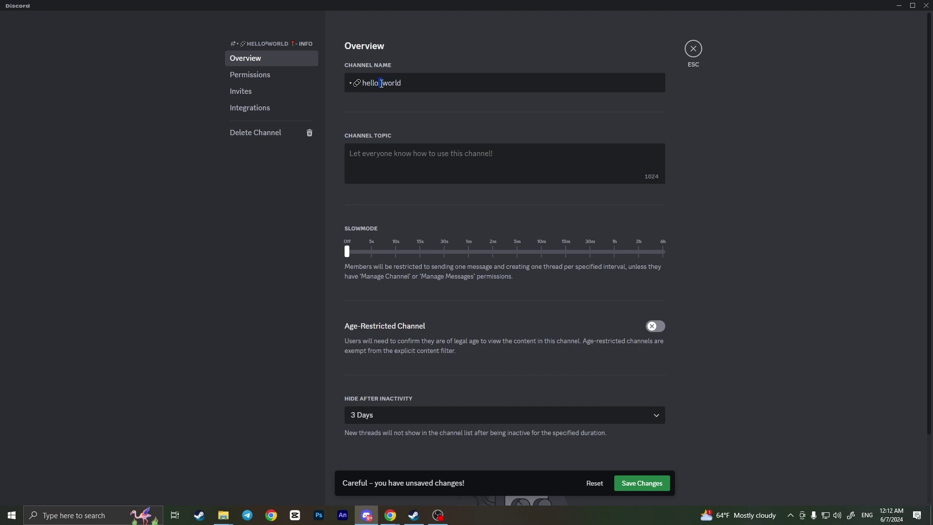
click(413, 84)
Save the 'hello world' channel name and return to My Server
click(642, 483)
click(693, 49)
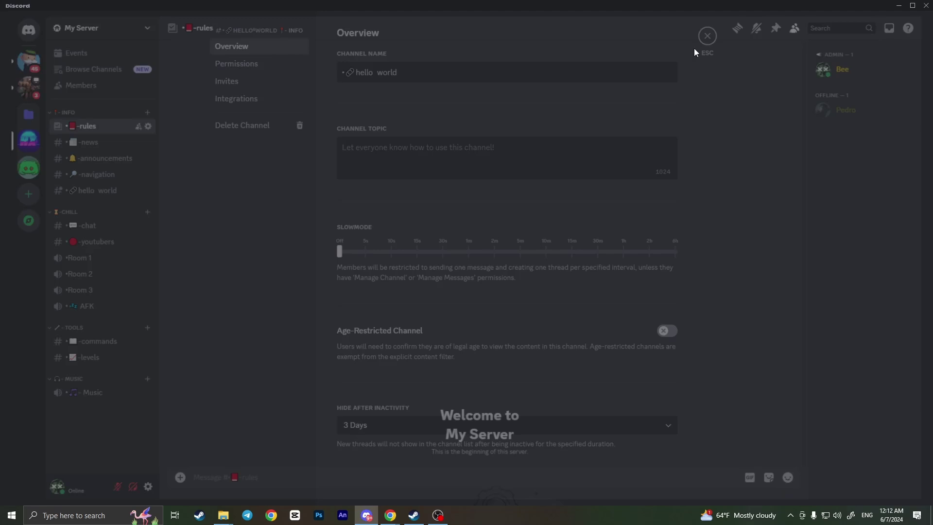